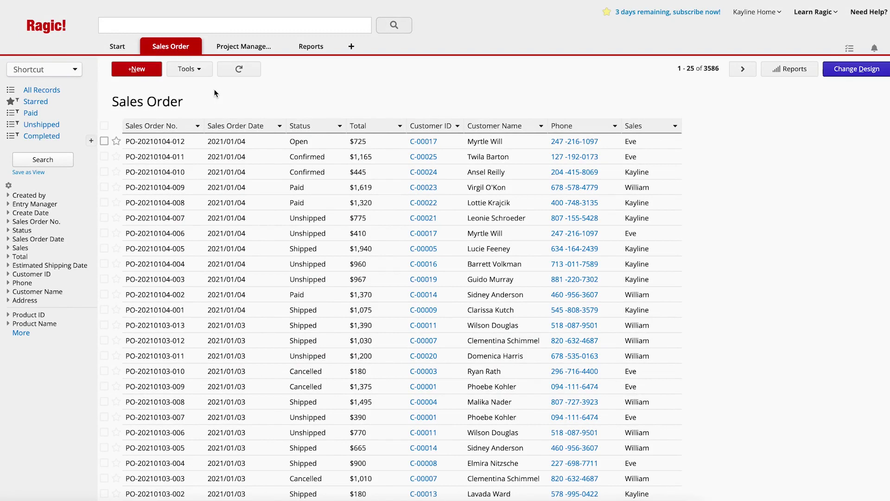
Create a Dashboard Report from the Sales Order sheet.
left_click(199, 70)
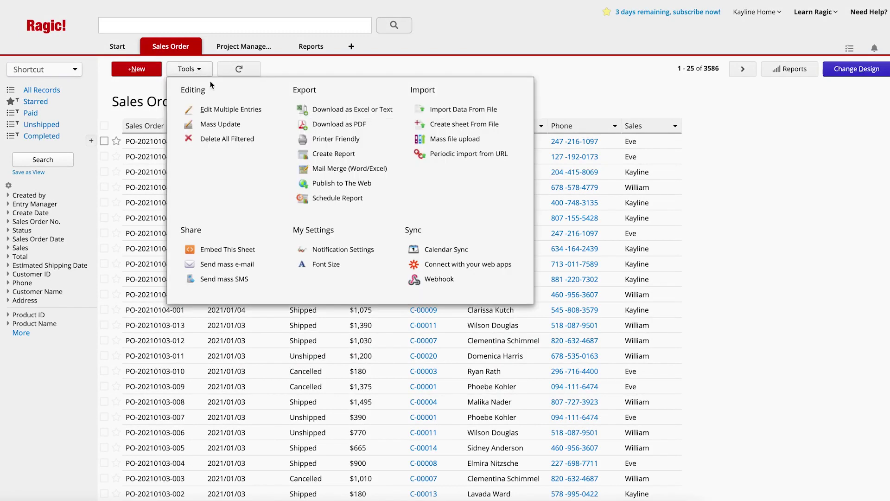
left_click(346, 155)
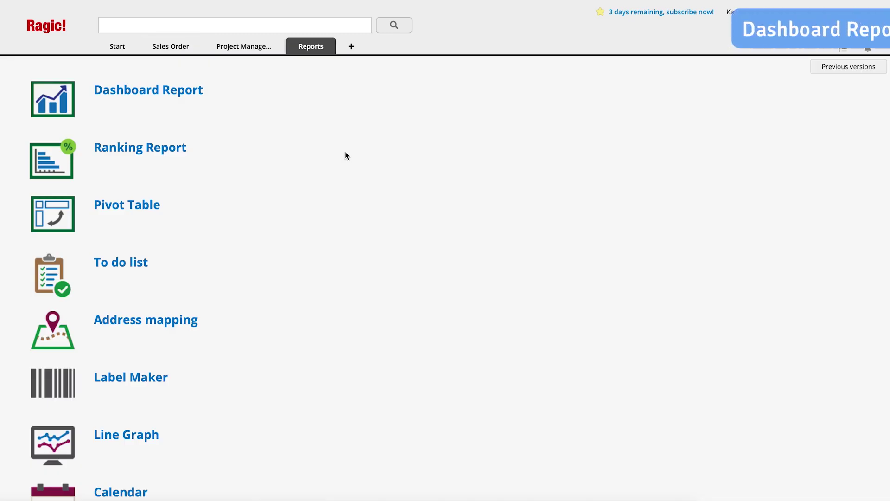
left_click(201, 96)
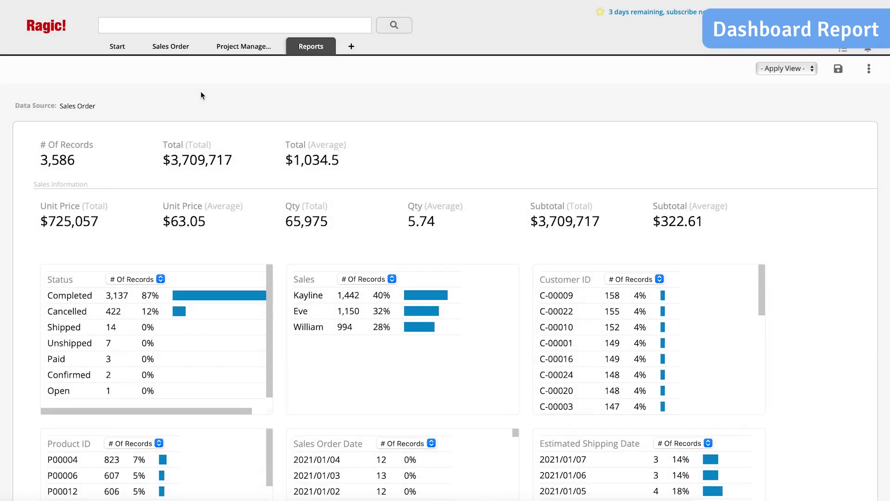
Switch the dashboard's Status breakdown from the number of records to the Total field.
left_click(160, 278)
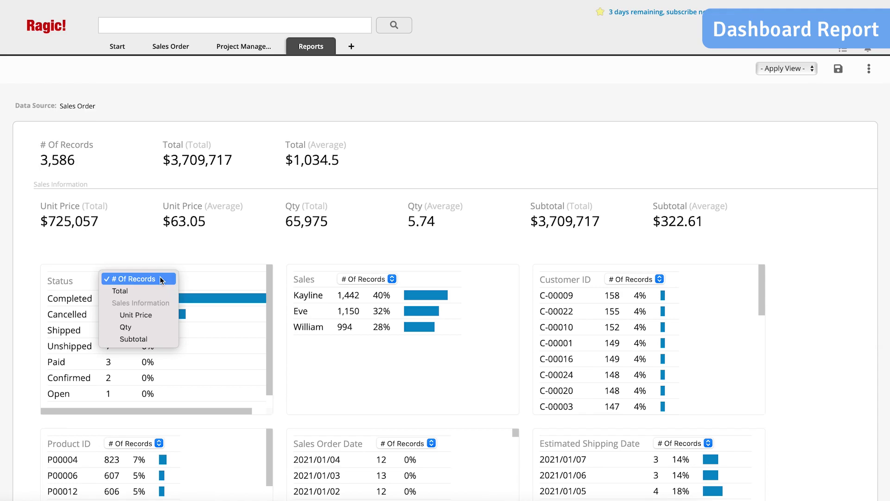
left_click(159, 291)
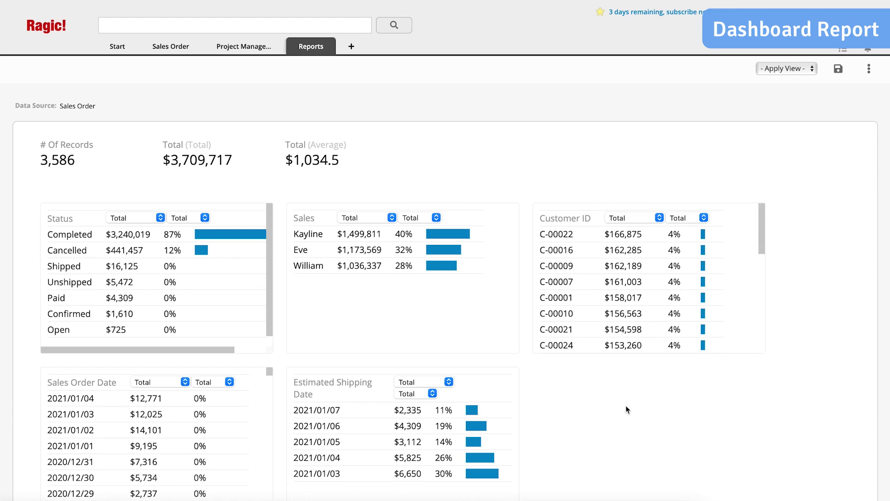
left_click(513, 374)
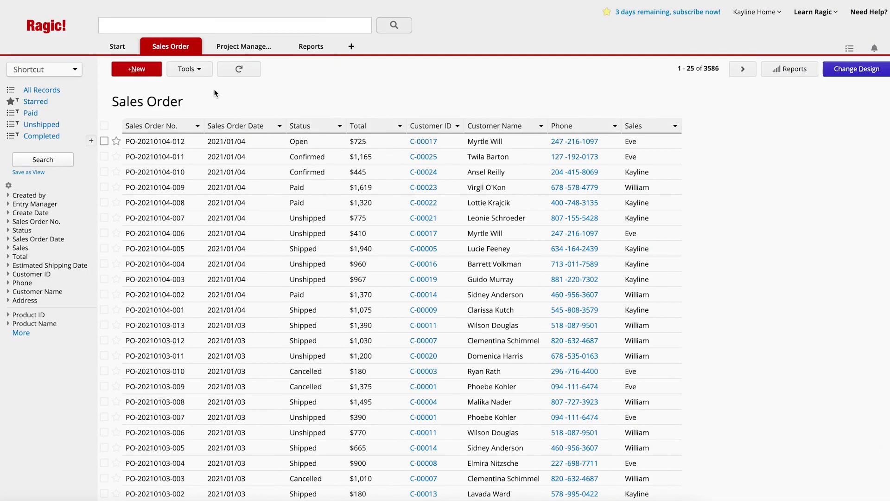
Create a Pivot Table report from the Sales Order sheet.
left_click(191, 70)
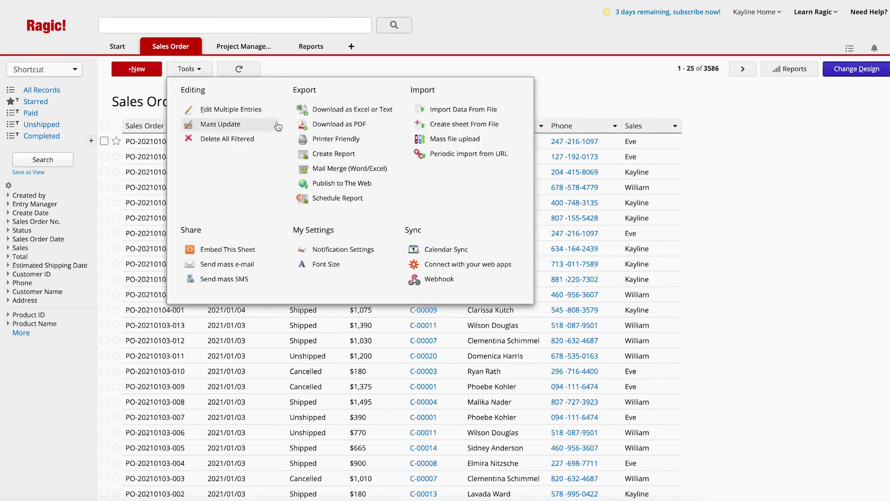
left_click(345, 155)
left_click(158, 205)
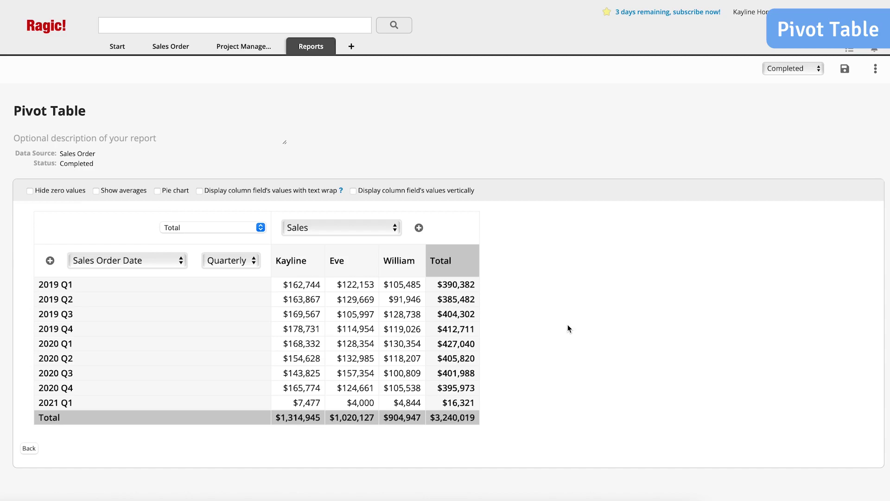
Change the time interval that groups the Sales Order Date rows in the pivot table.
left_click(252, 260)
left_click(237, 252)
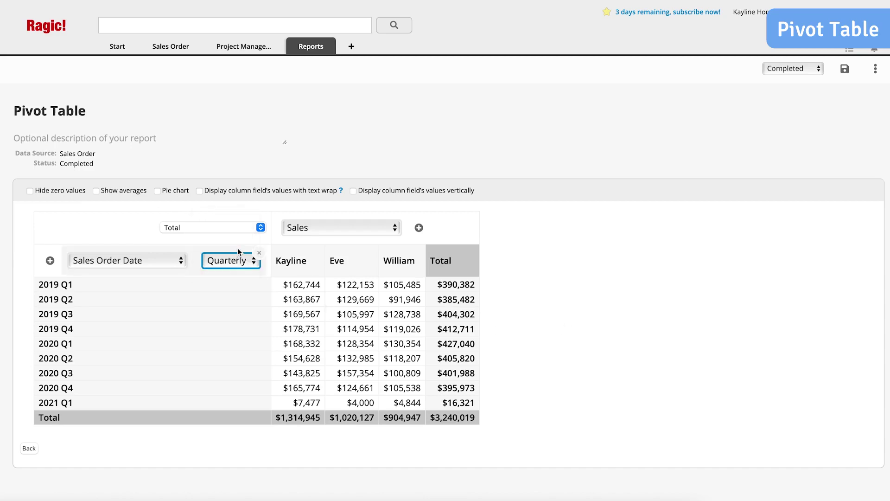
key("Up")
Set the ranking report's period to December, 2020 and turn on its pie chart.
scroll(238, 250, "down", 5)
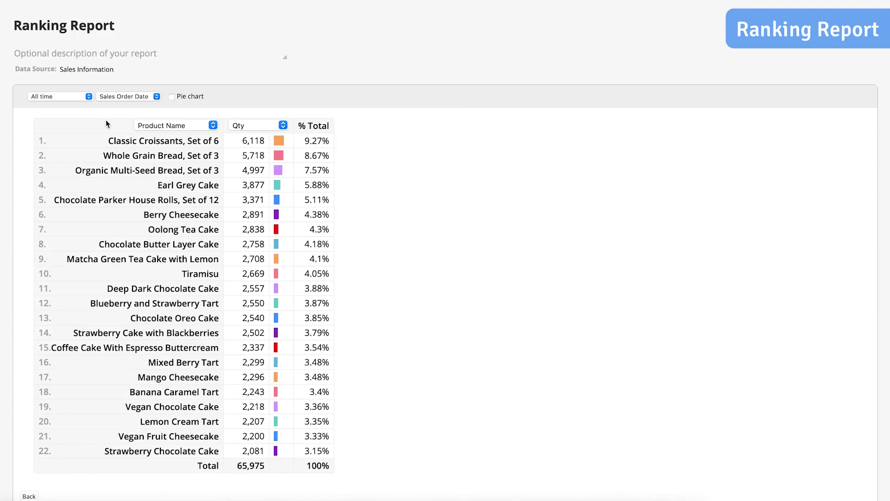
left_click(56, 96)
scroll(83, 404, "down", 10)
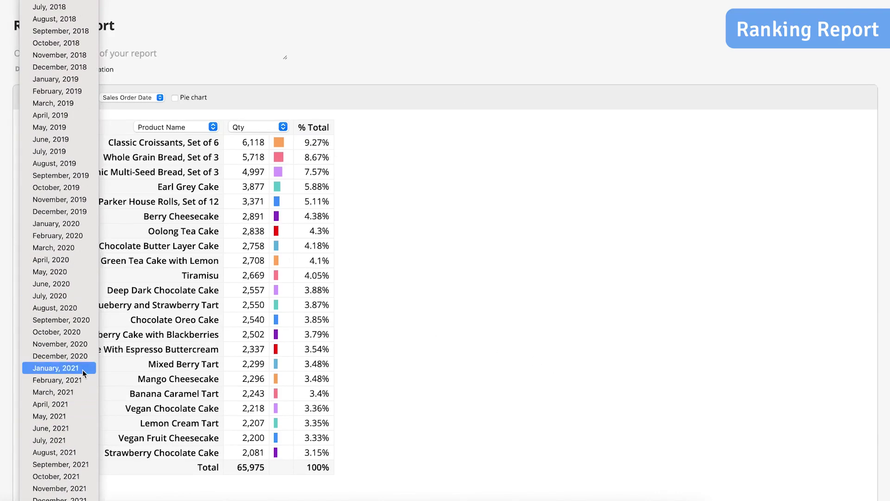
left_click(79, 357)
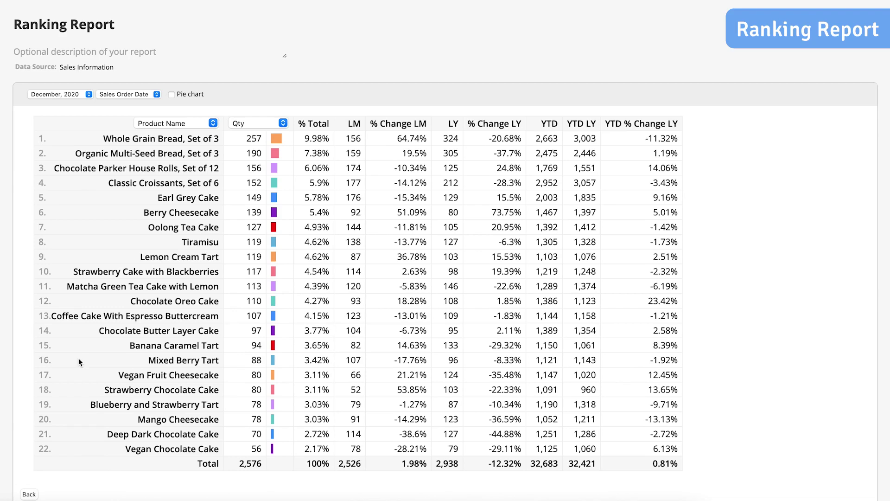
left_click(172, 93)
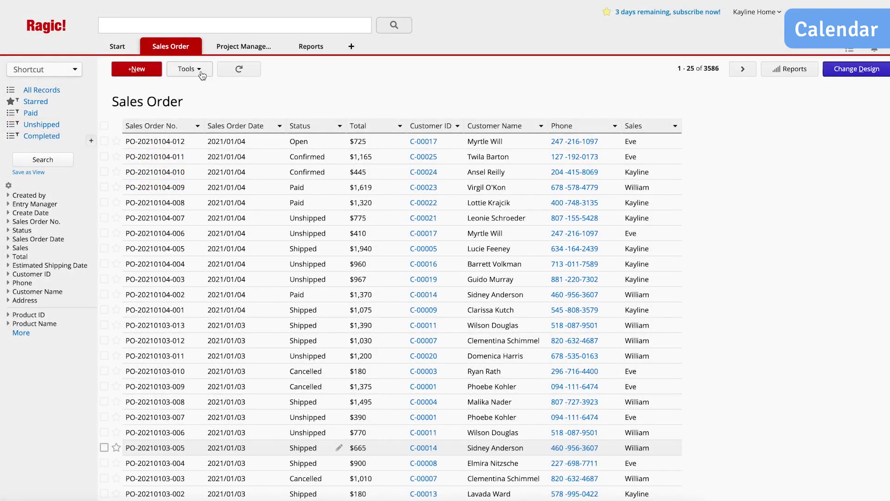
Create a Calendar report from the Sales Order sheet.
left_click(199, 71)
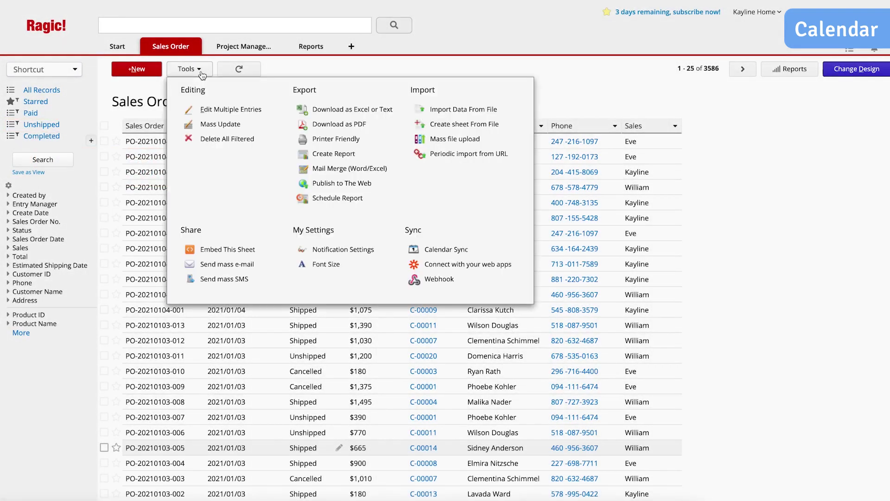
left_click(355, 149)
scroll(355, 149, "down", 6)
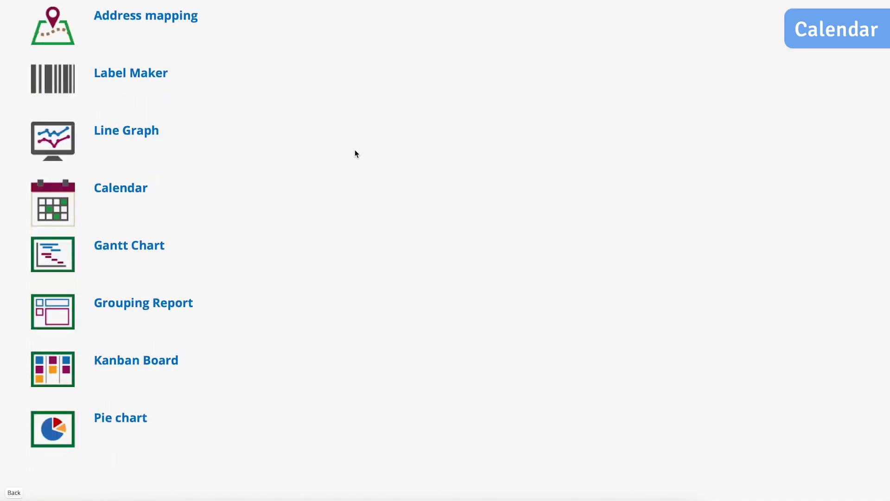
left_click(146, 188)
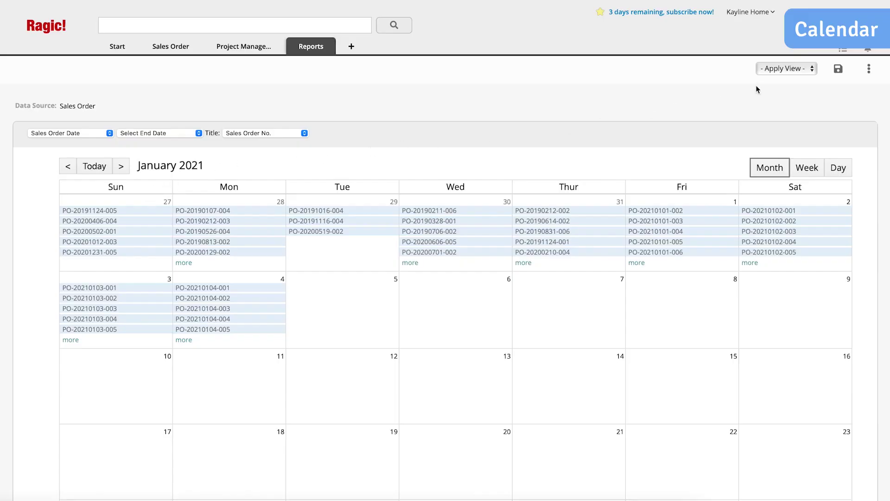
Apply the Unshipped view to the calendar report and choose another start date field in place of Sales Order Date.
left_click(810, 68)
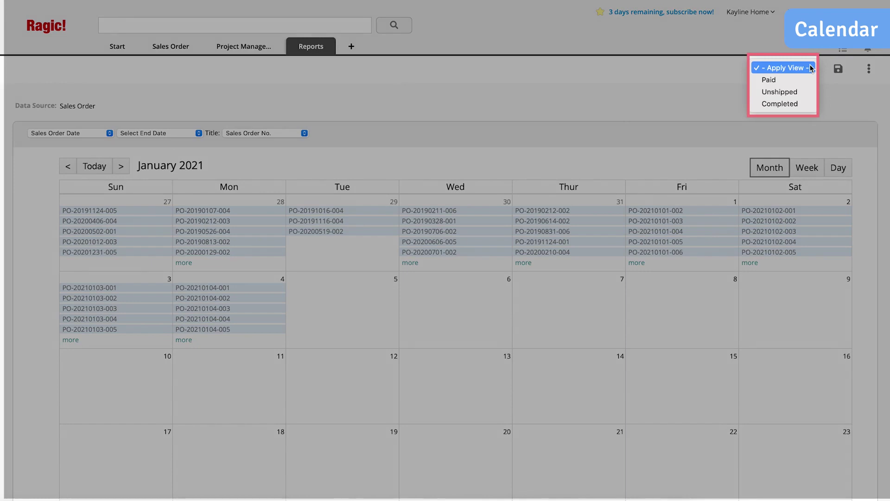
left_click(810, 92)
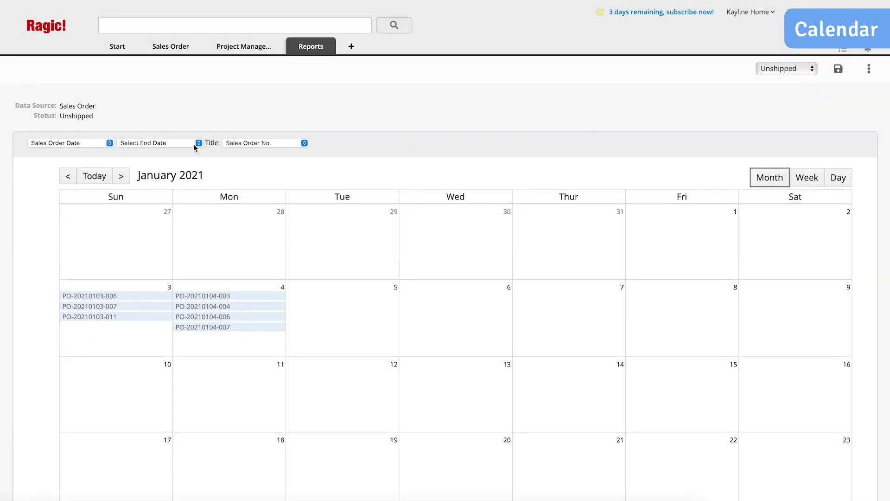
left_click(105, 144)
left_click(100, 155)
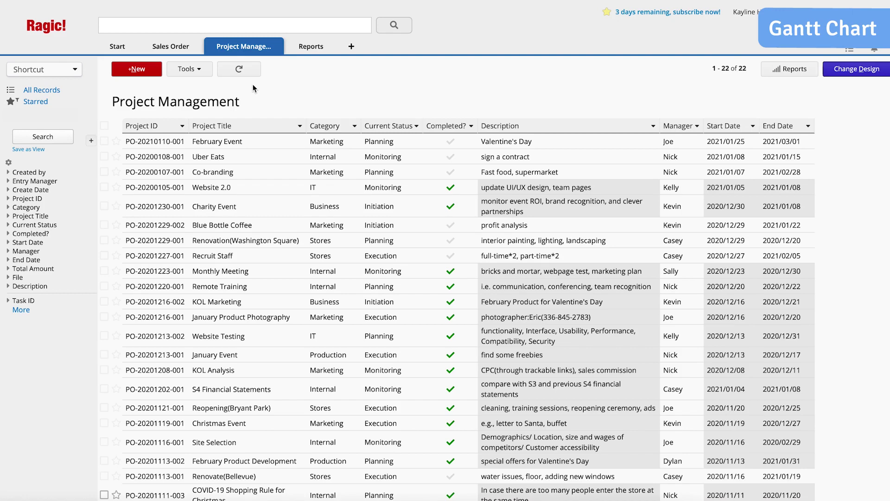
Create a Gantt Chart report from the Project Management sheet.
left_click(198, 71)
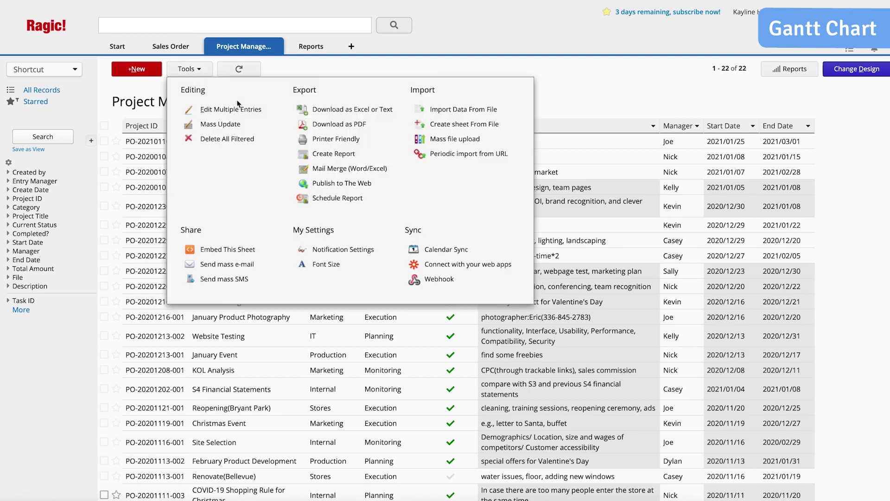
left_click(328, 154)
scroll(328, 154, "down", 6)
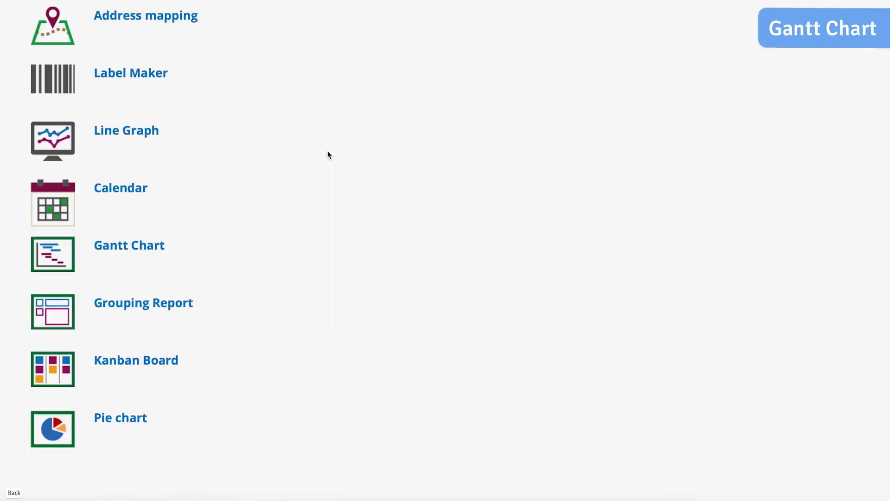
left_click(164, 246)
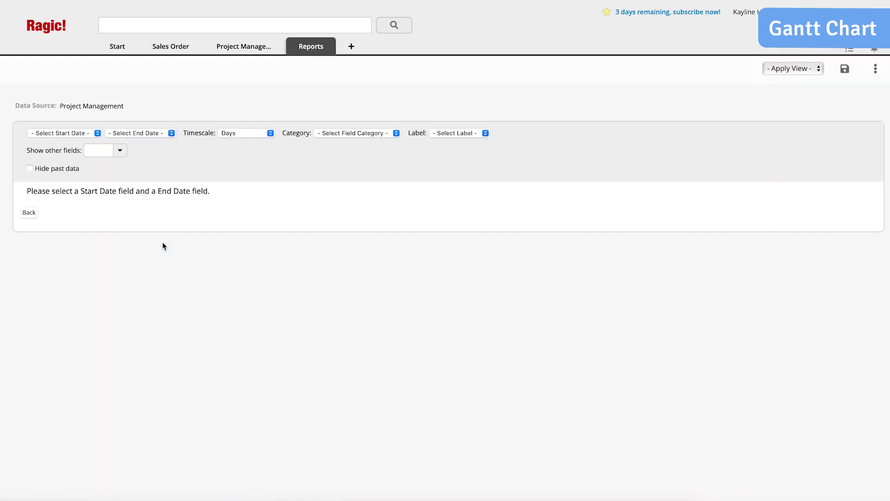
Use the Start Date and End Date fields as the Gantt chart's start and end dates.
left_click(91, 133)
left_click(46, 145)
left_click(136, 134)
left_click(141, 156)
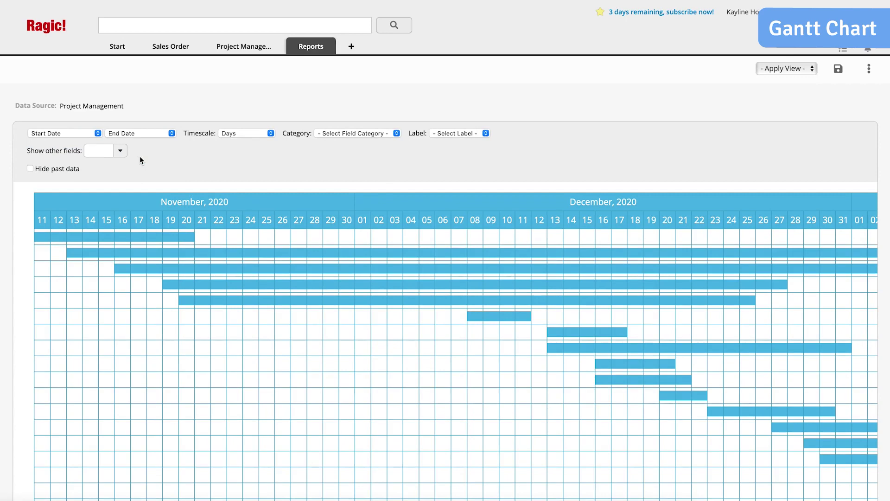
Group the Gantt chart by the Category field and label its bars with Project Title.
left_click(373, 133)
left_click(376, 146)
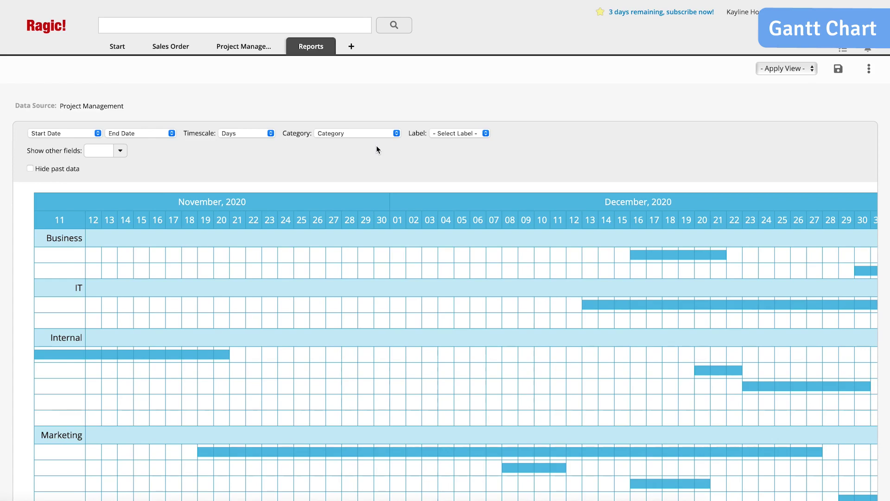
left_click(456, 134)
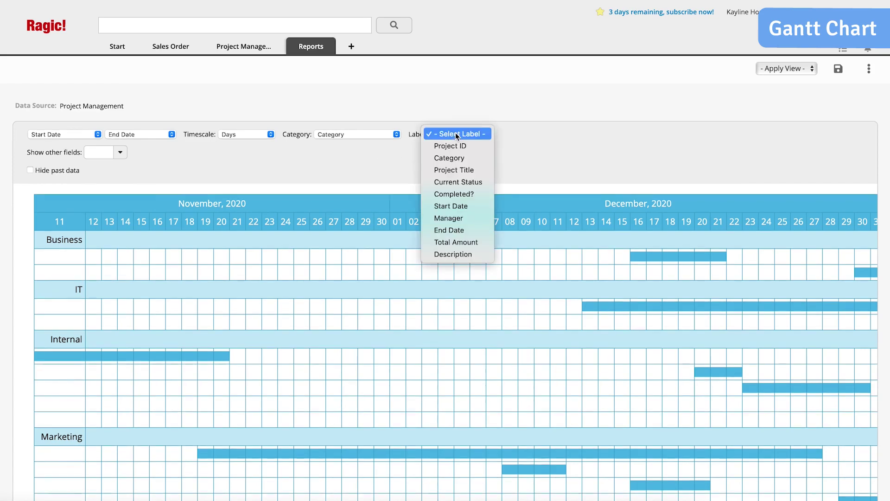
left_click(471, 172)
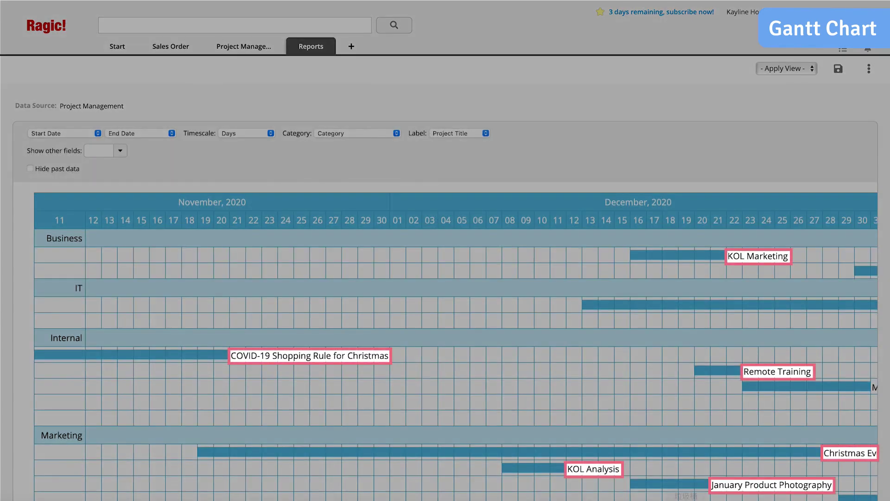
scroll(446, 310, "right", 10)
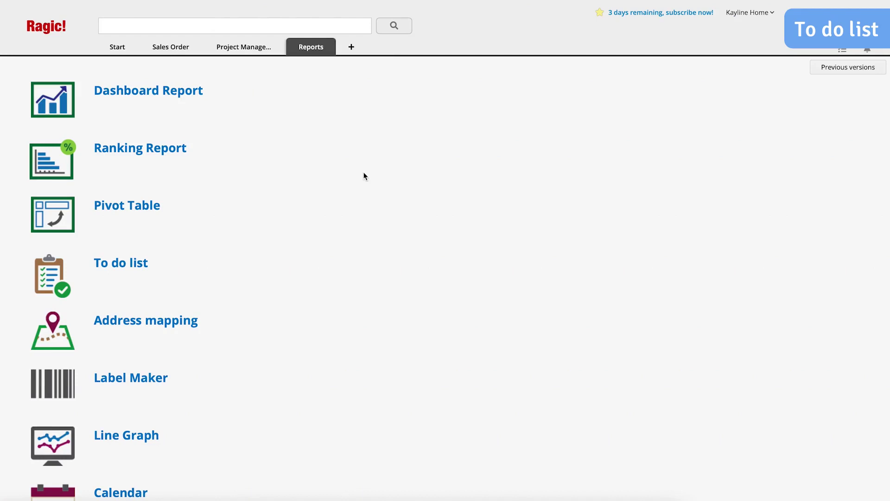
Create a To do list report for Tasks that records each task's finish date in the End Date field.
left_click(145, 264)
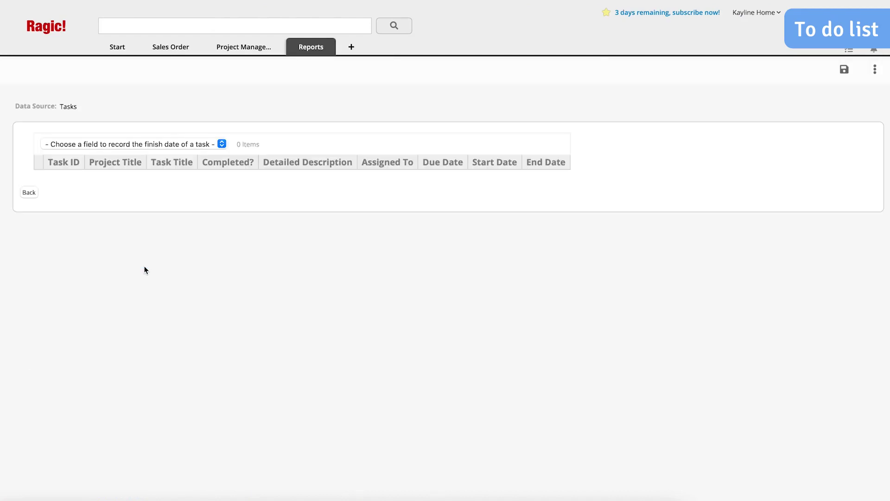
left_click(175, 146)
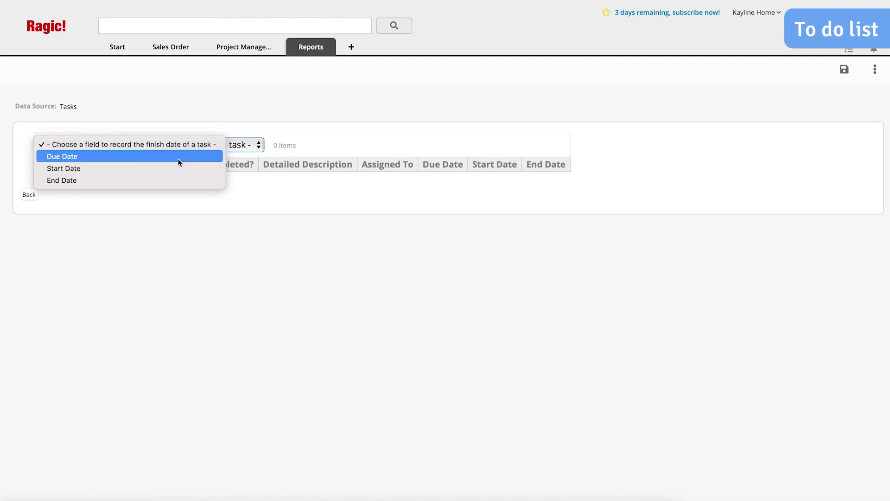
left_click(182, 180)
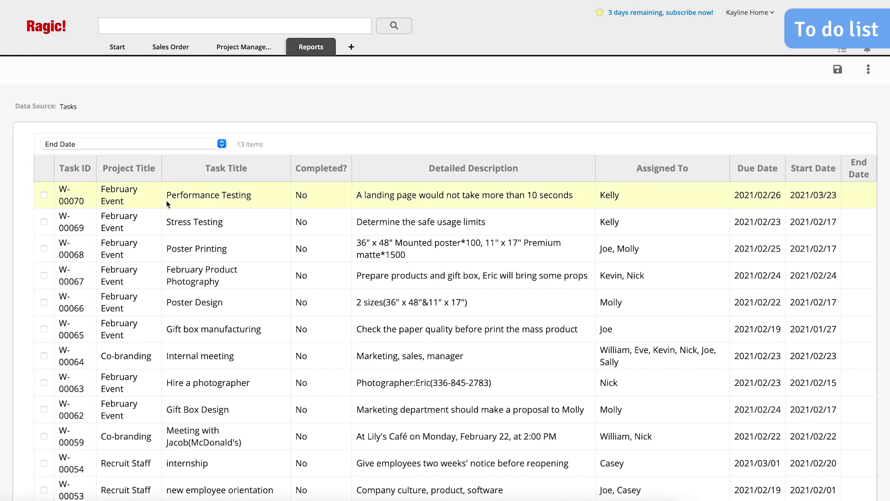
Mark the Poster Design task as finished in the to-do list and close its record details.
left_click(44, 302)
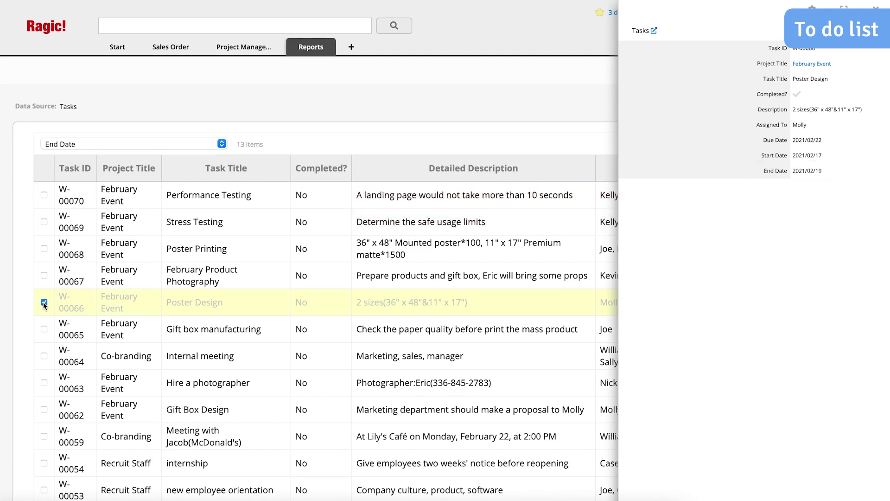
left_click(876, 7)
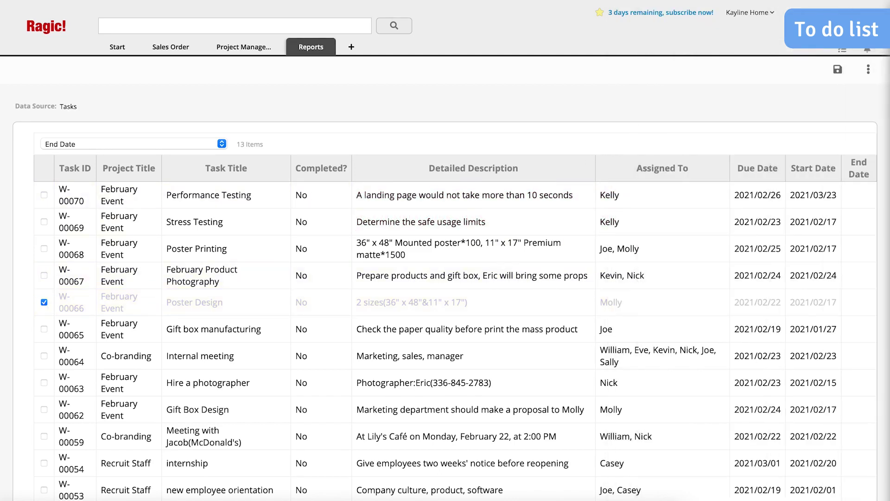
Name the to-do report "Tasks", describe it as "Check fields off with the checkbox as you complete tasks", and save it.
left_click(869, 70)
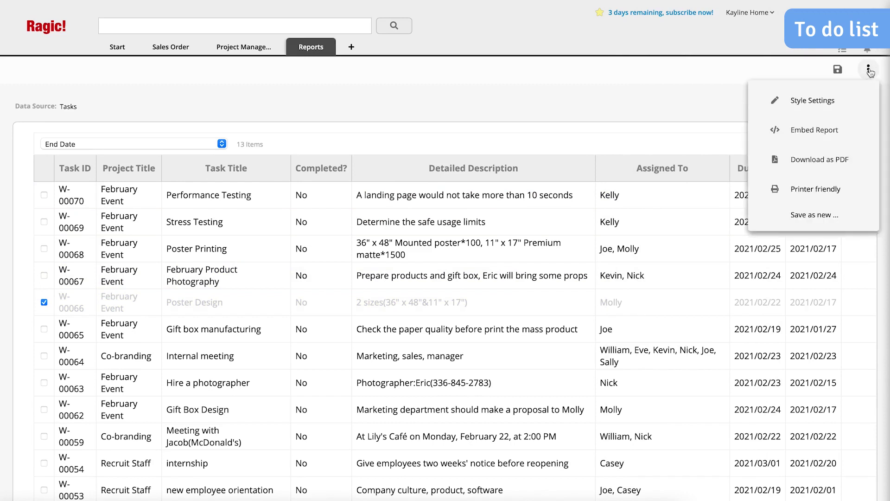
left_click(859, 99)
left_click(781, 200)
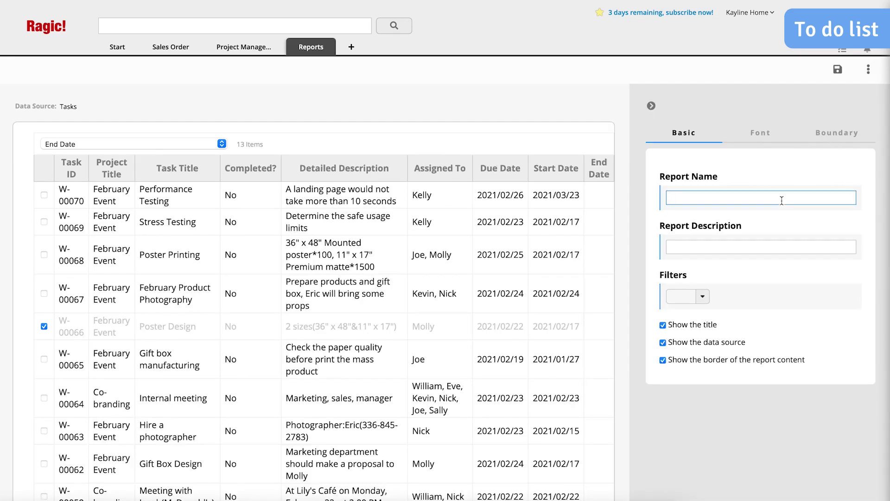
type("Tasks")
left_click(776, 256)
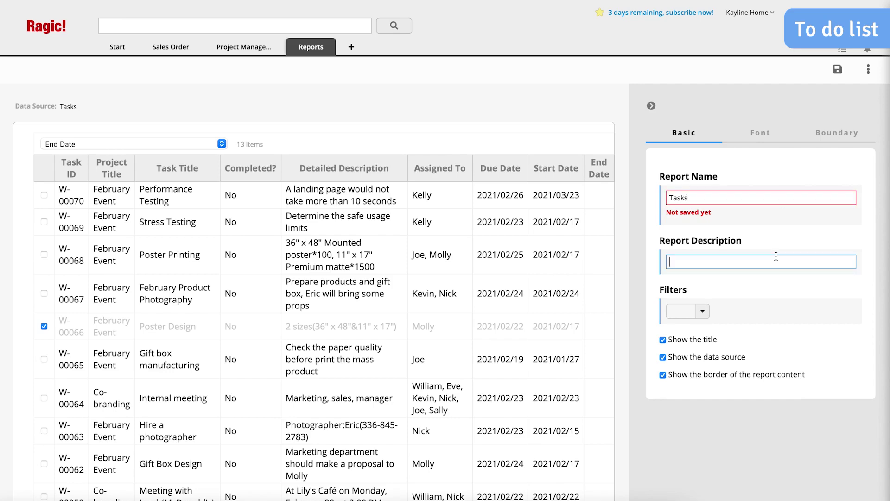
type("Check fields off with the checkbox as you complete tasks")
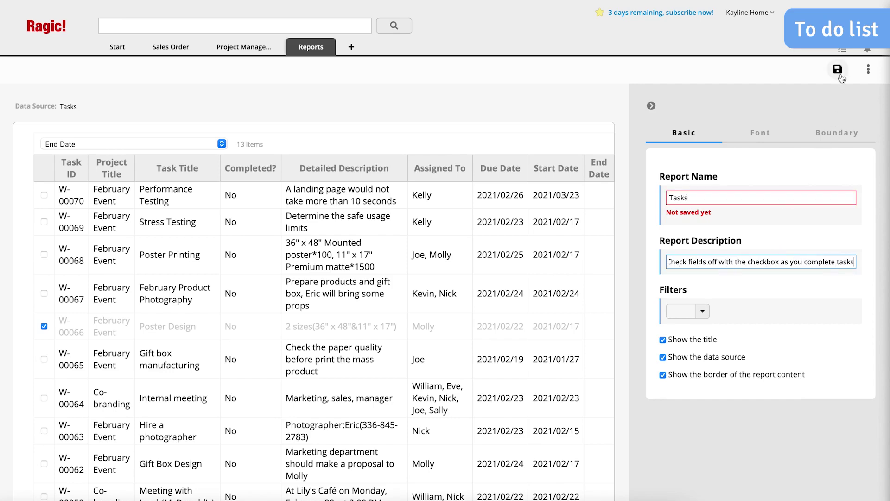
left_click(839, 71)
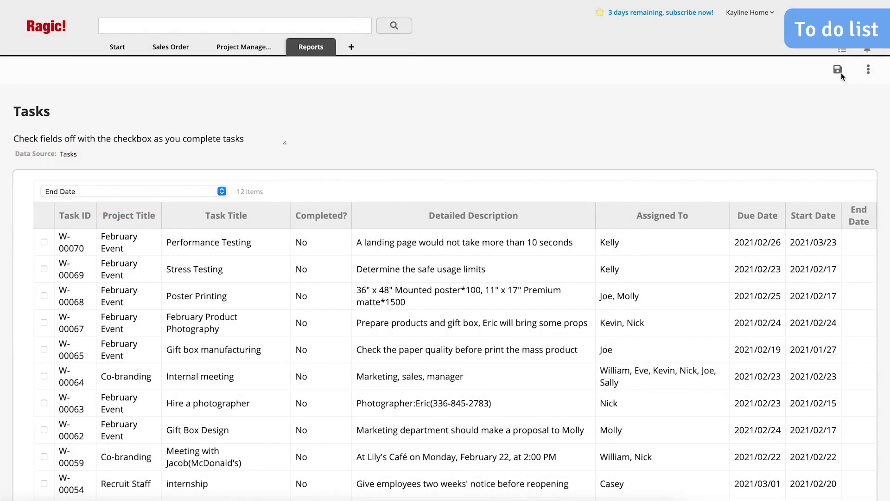
Add the Assigned To field as a filter of the Tasks report and save the report.
left_click(868, 70)
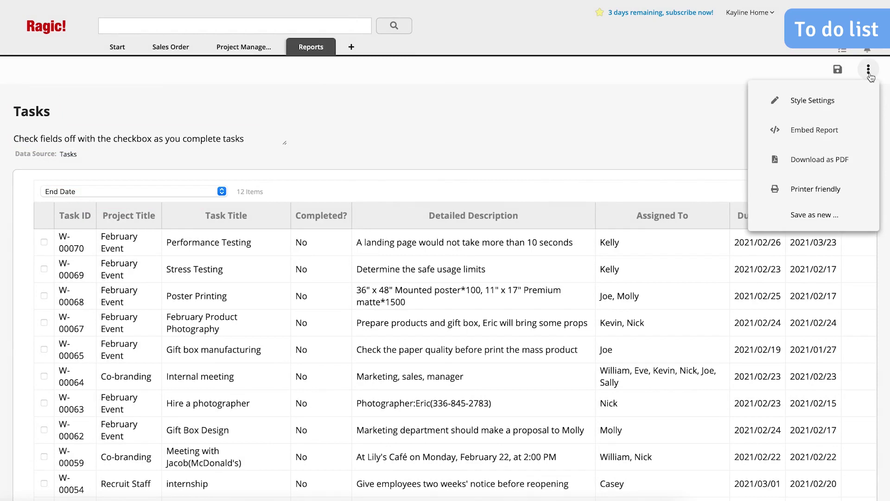
left_click(858, 100)
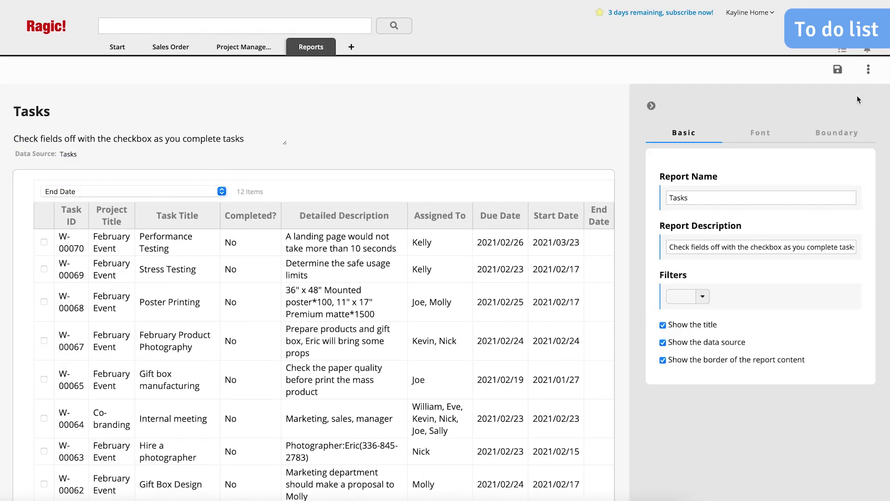
left_click(704, 296)
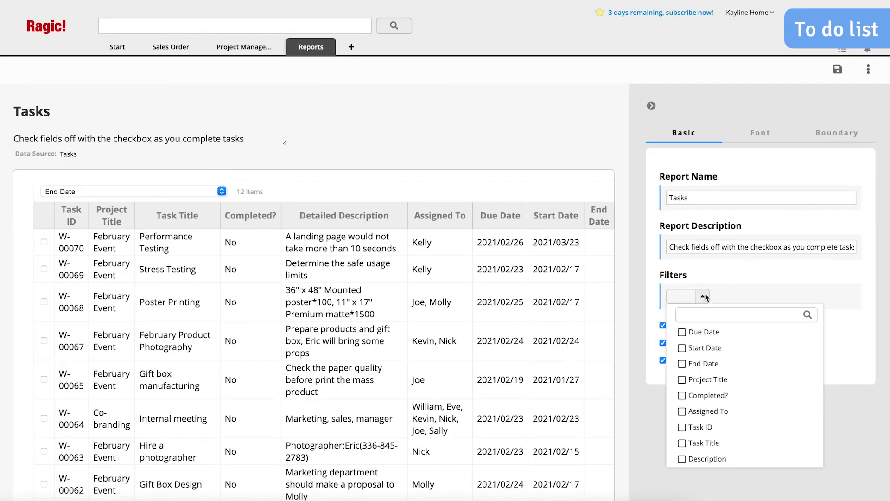
left_click(712, 411)
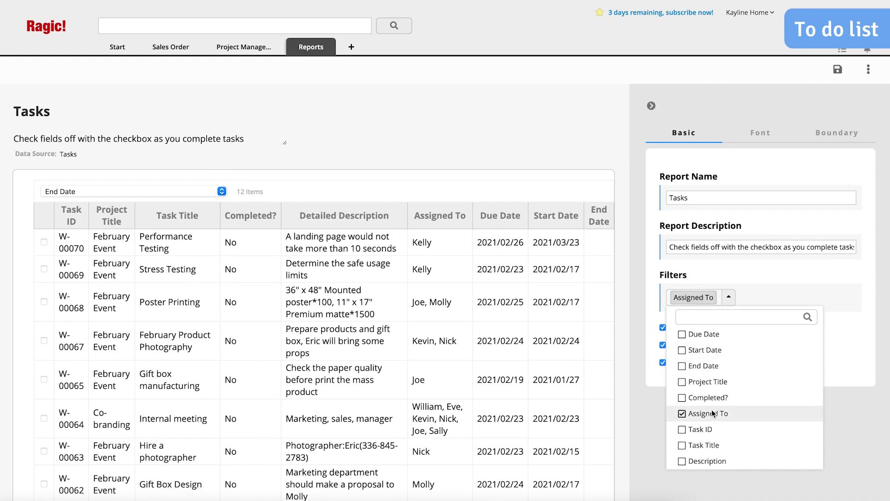
left_click(839, 71)
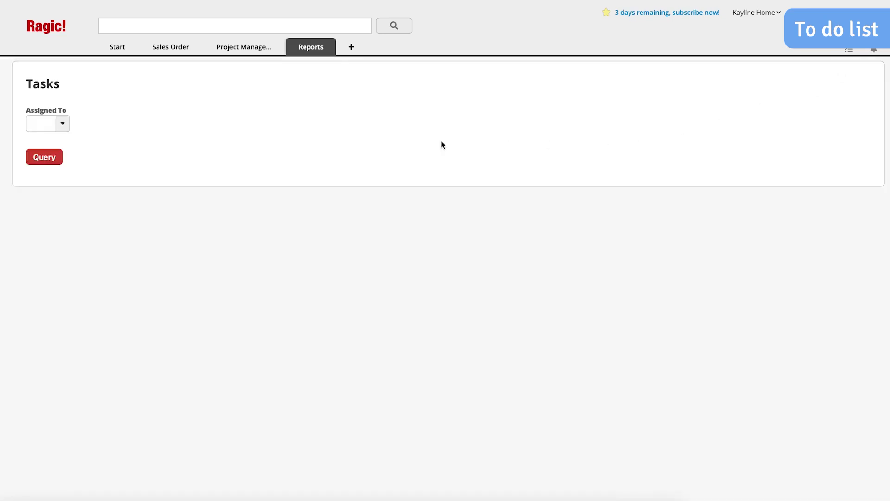
Query the Tasks report for the tasks assigned to a single team member by first name.
left_click(62, 123)
left_click(83, 217)
left_click(191, 212)
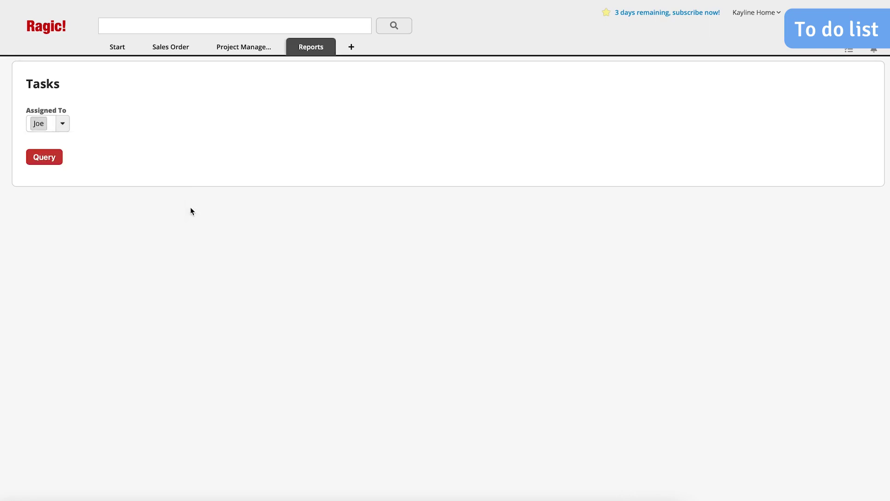
left_click(60, 157)
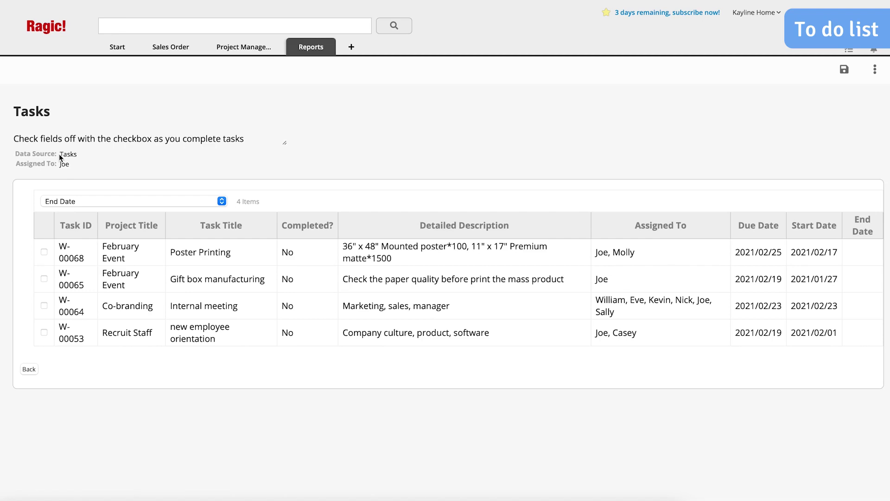
Set the inner boundary width of the Tasks report content to Standard in the style settings and save the report.
left_click(875, 69)
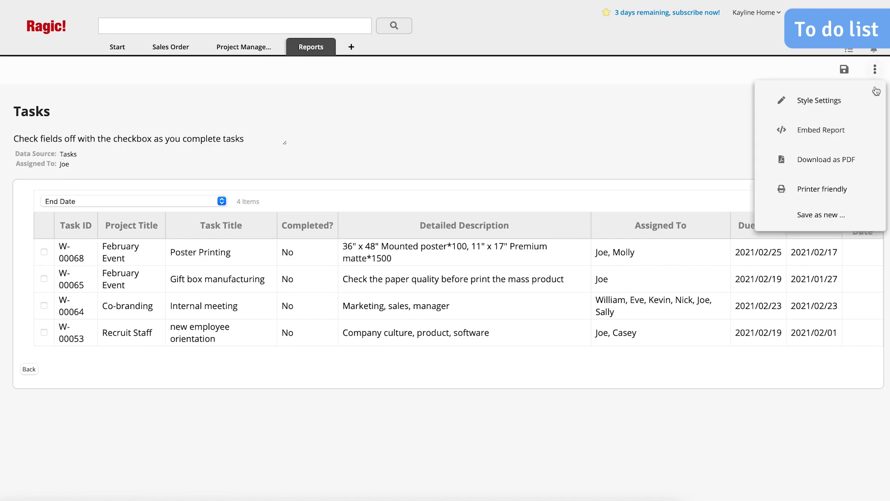
left_click(871, 98)
left_click(790, 136)
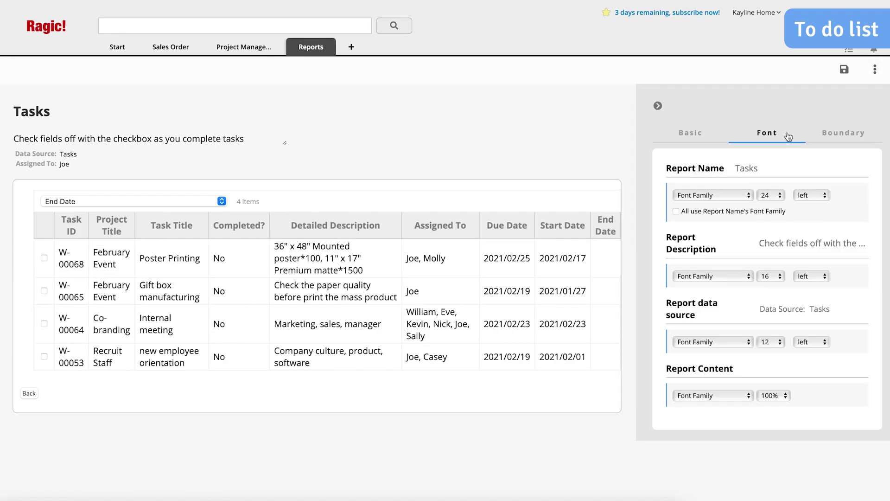
left_click(822, 135)
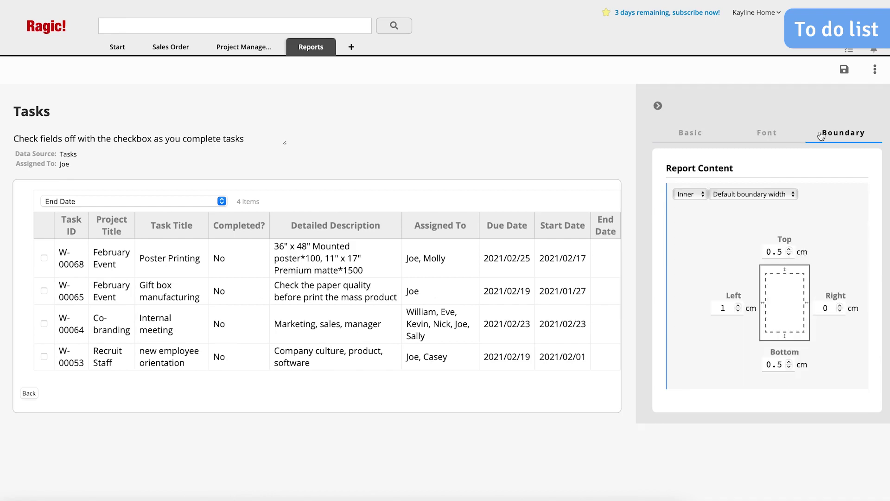
left_click(792, 191)
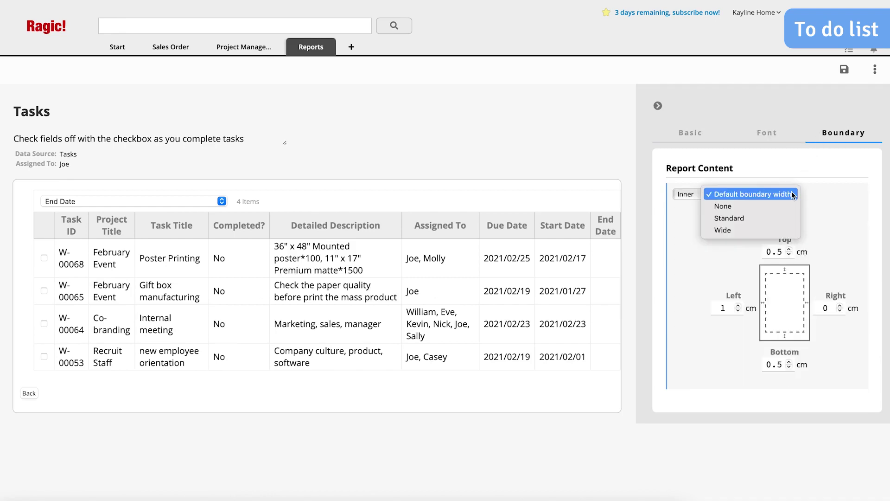
left_click(791, 218)
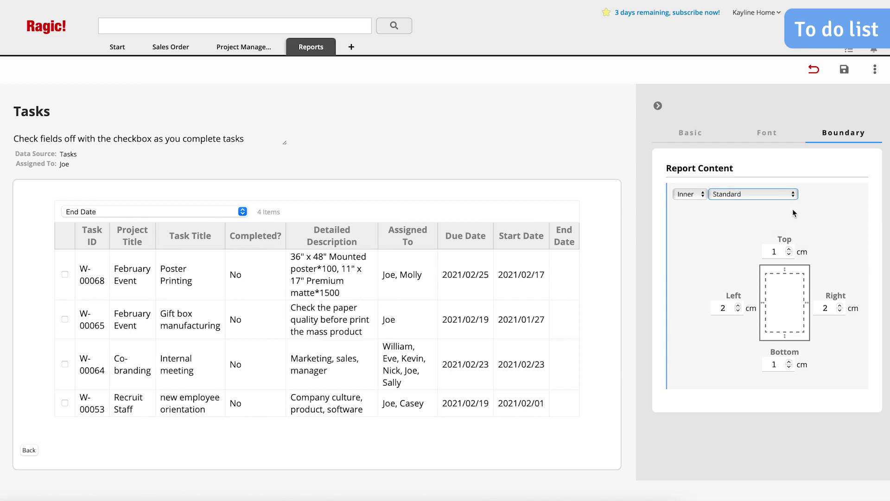
left_click(844, 70)
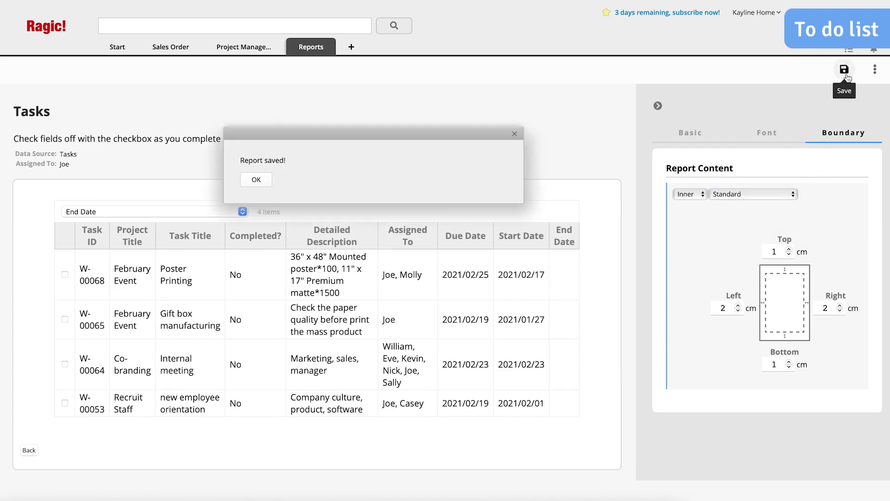
mouse_move(334, 52)
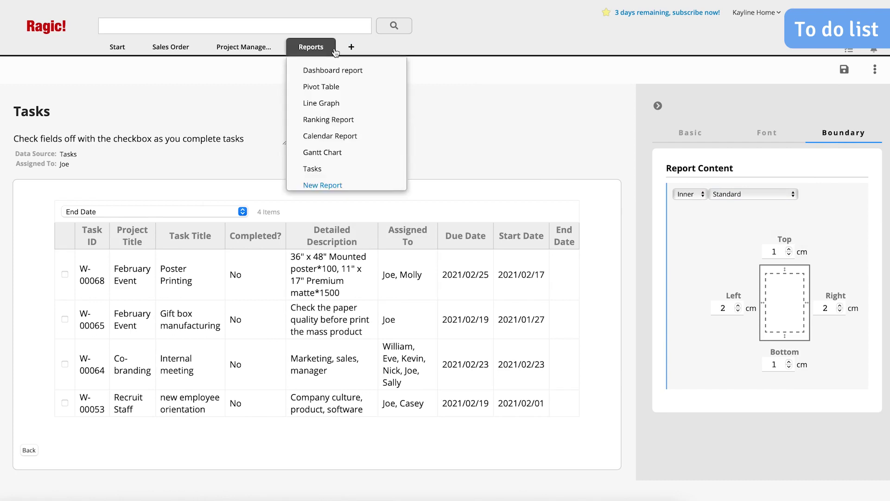